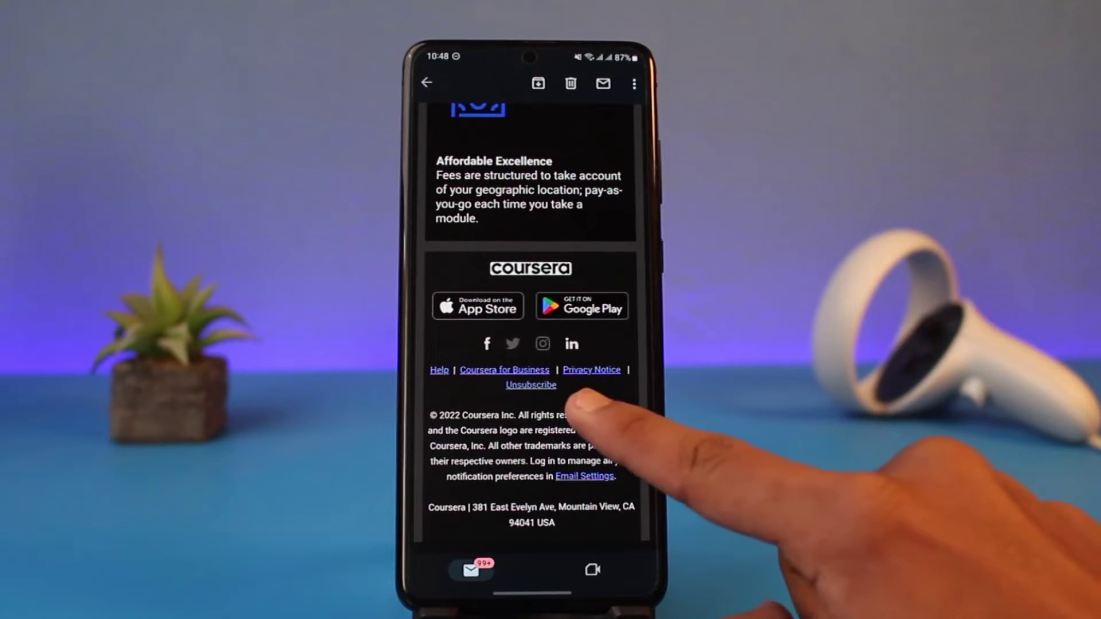
scroll(530, 344, up, 1)
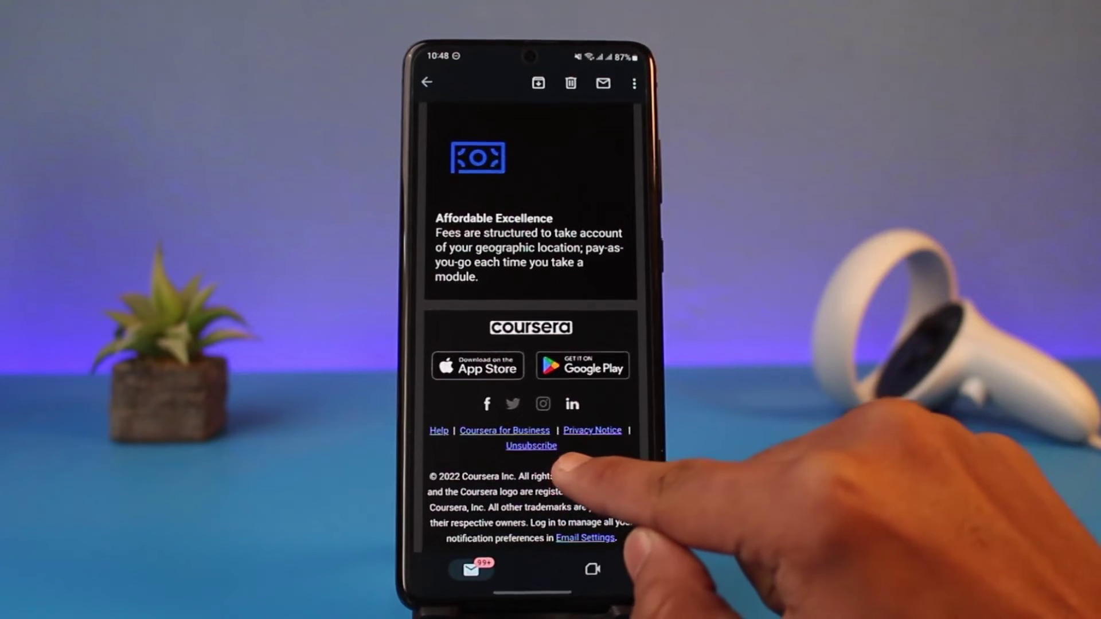
Open Coursera's unsubscribe page and choose Unsubscribe From All to reach the Thank You page
click(534, 439)
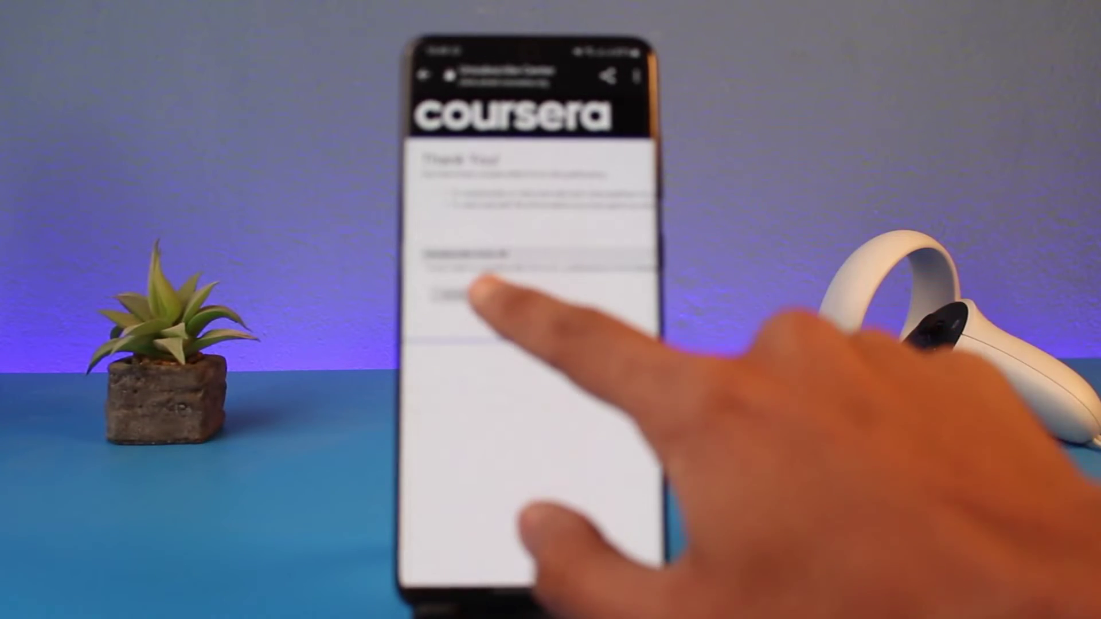
click(456, 294)
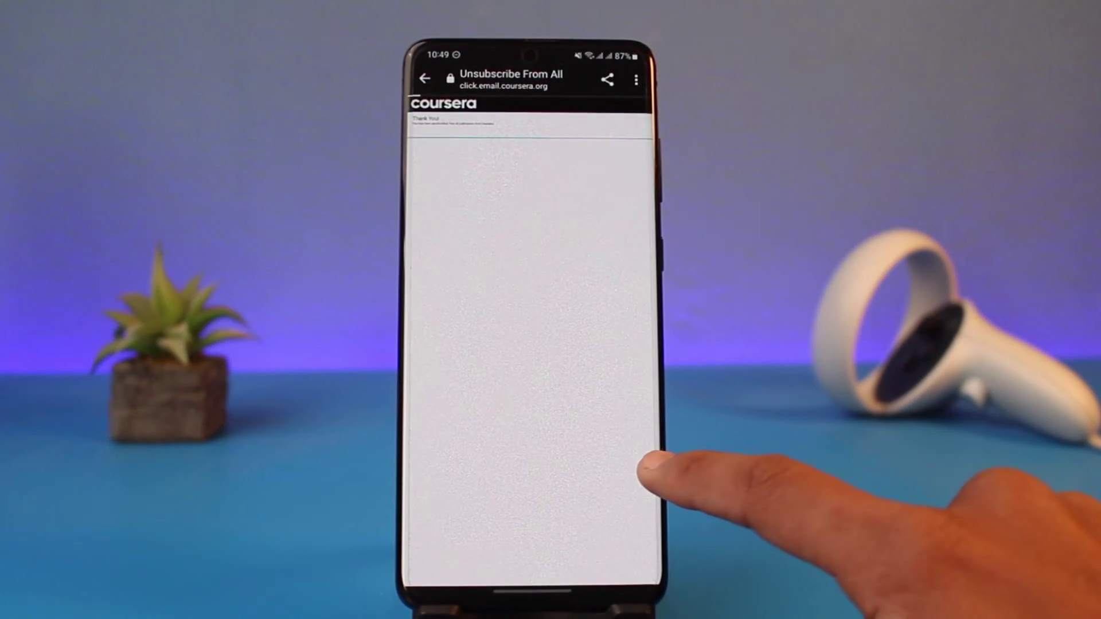
Return to Gmail, open the Shopee welcome email, and zoom in on its unsubscribe footer
mouse_move(602, 454)
mouse_down()
mouse_move(631, 460)
mouse_move(598, 465)
mouse_up()
scroll(567, 473, down, 10)
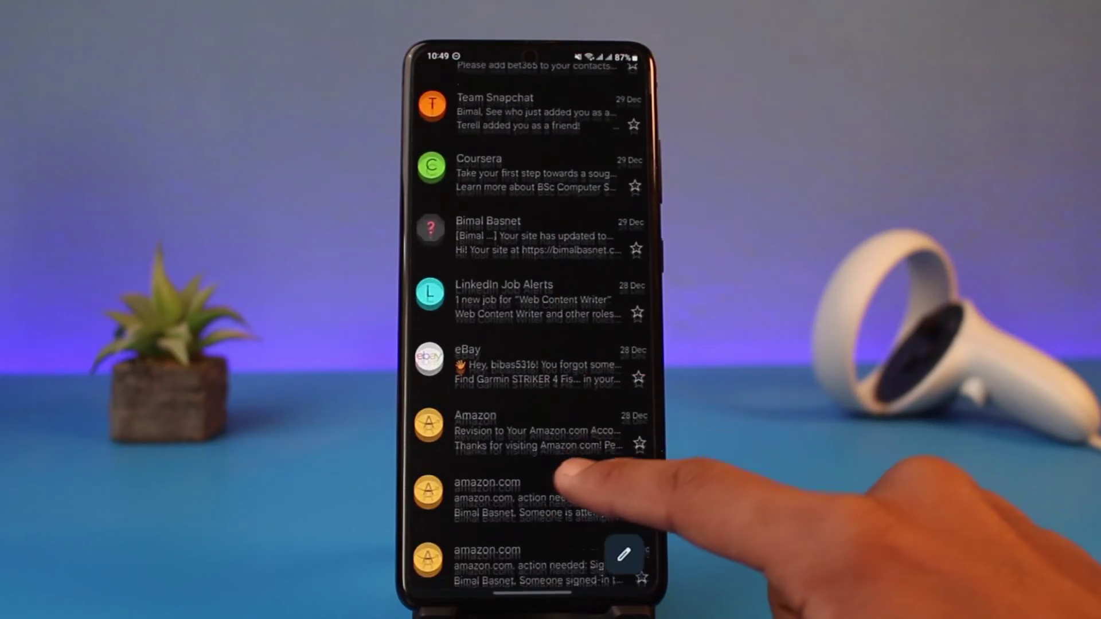
scroll(563, 472, down, 2)
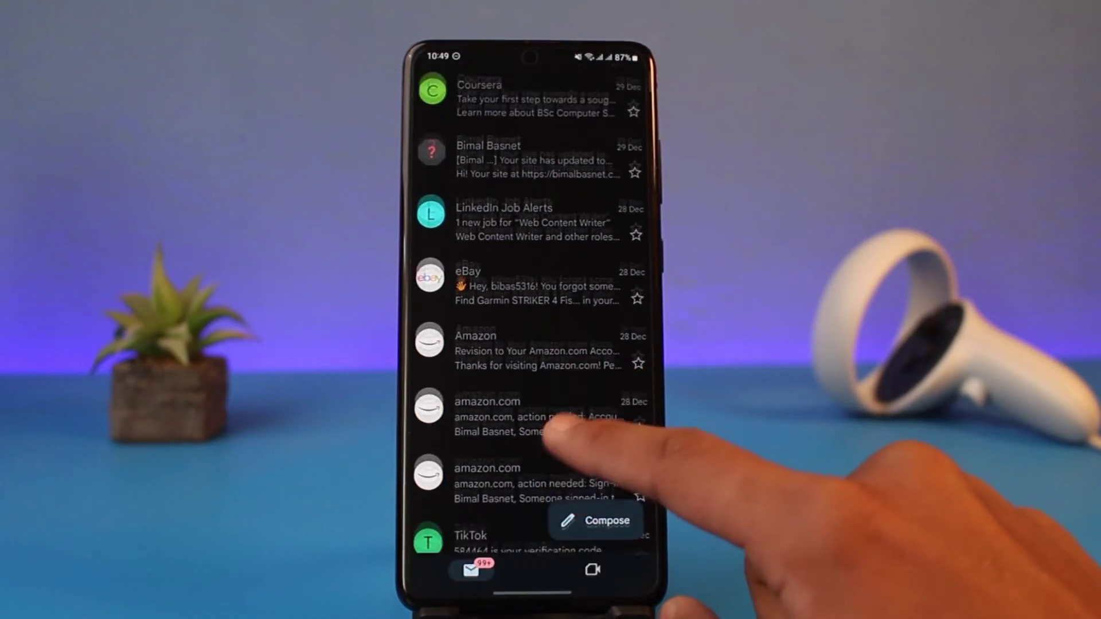
scroll(550, 433, down, 2)
scroll(560, 447, down, 2)
click(559, 451)
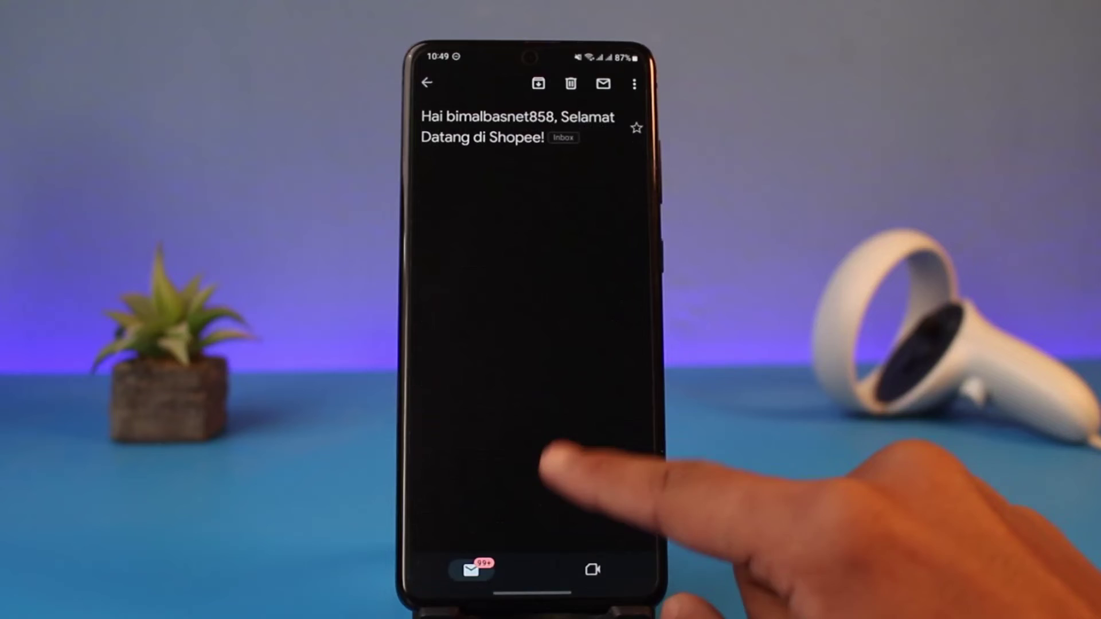
scroll(555, 430, down, 5)
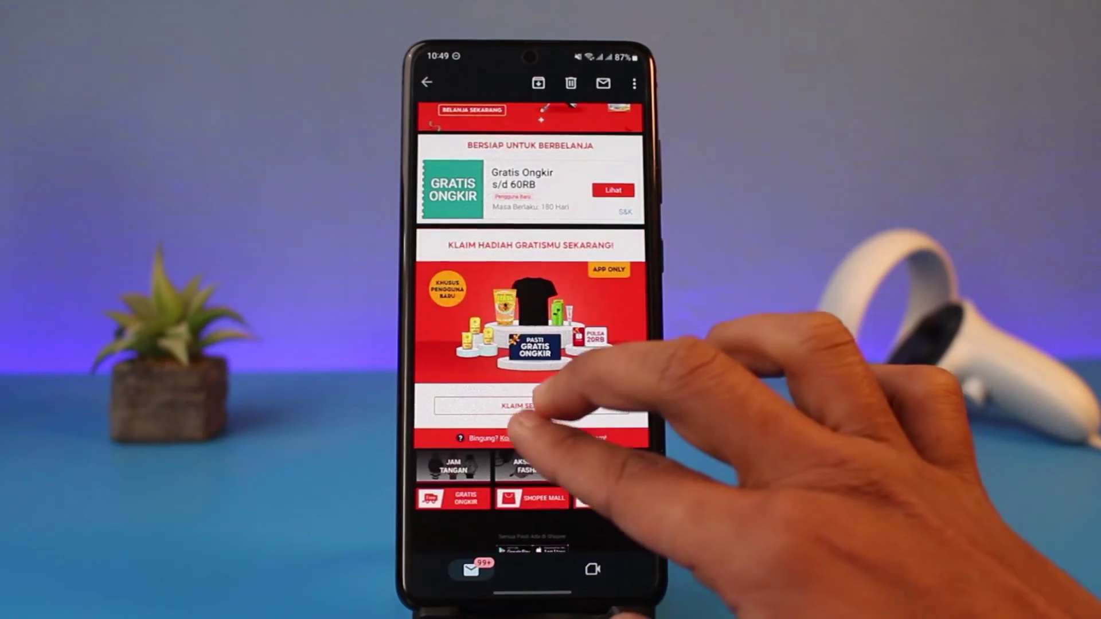
scroll(567, 362, down, 3)
double_click(593, 378)
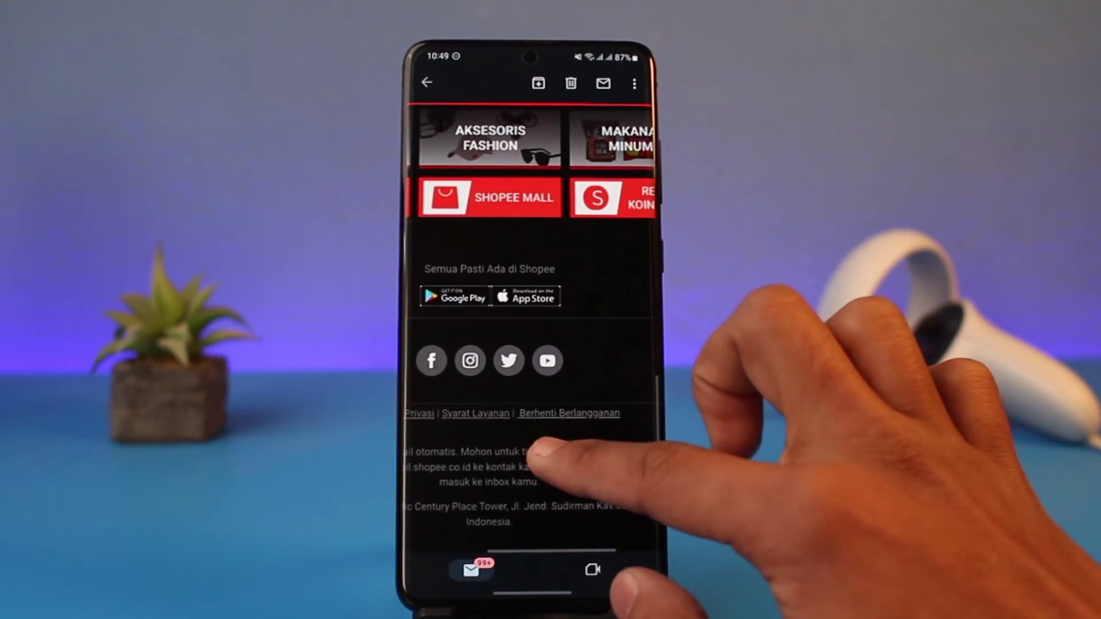
scroll(662, 455, right, 3)
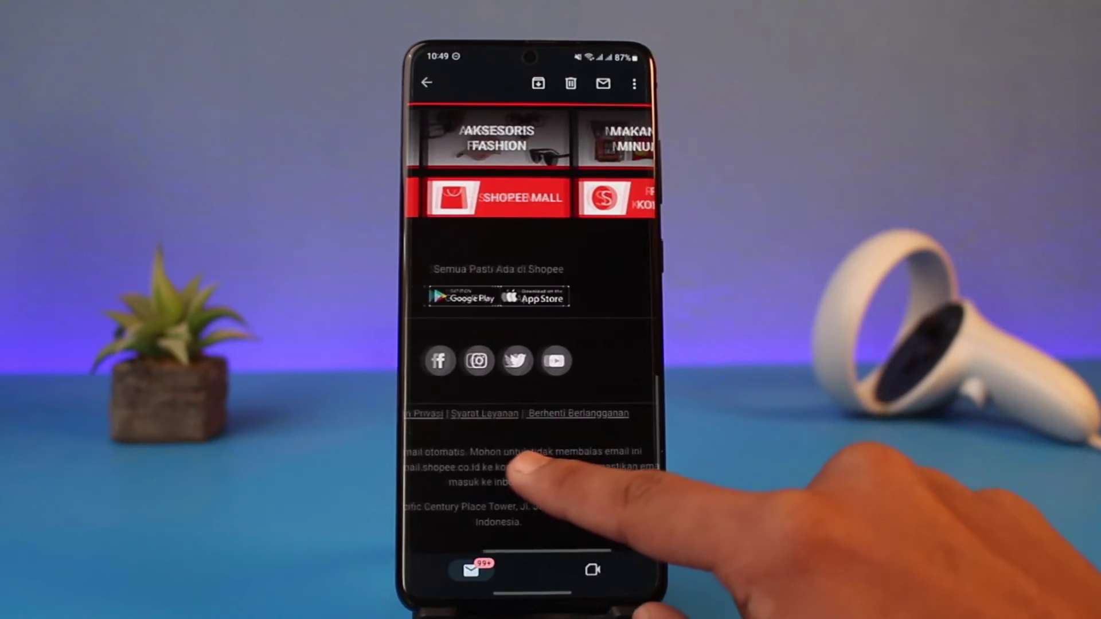
scroll(603, 481, left, 2)
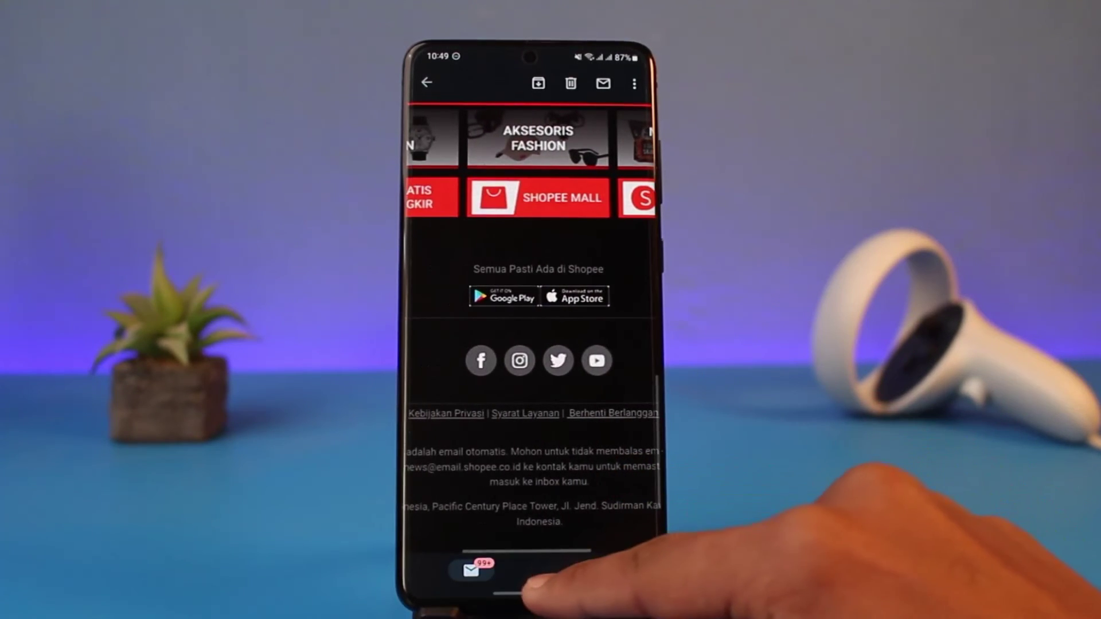
Swipe up from the bottom edge to leave Gmail for the Android home screen
drag(551, 593, 551, 498)
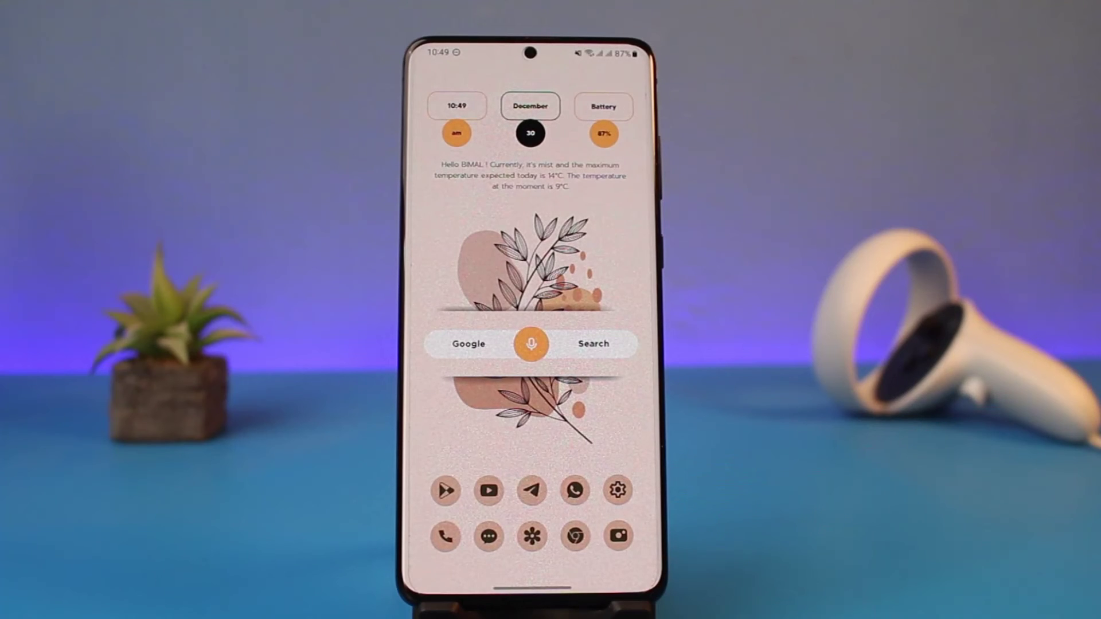